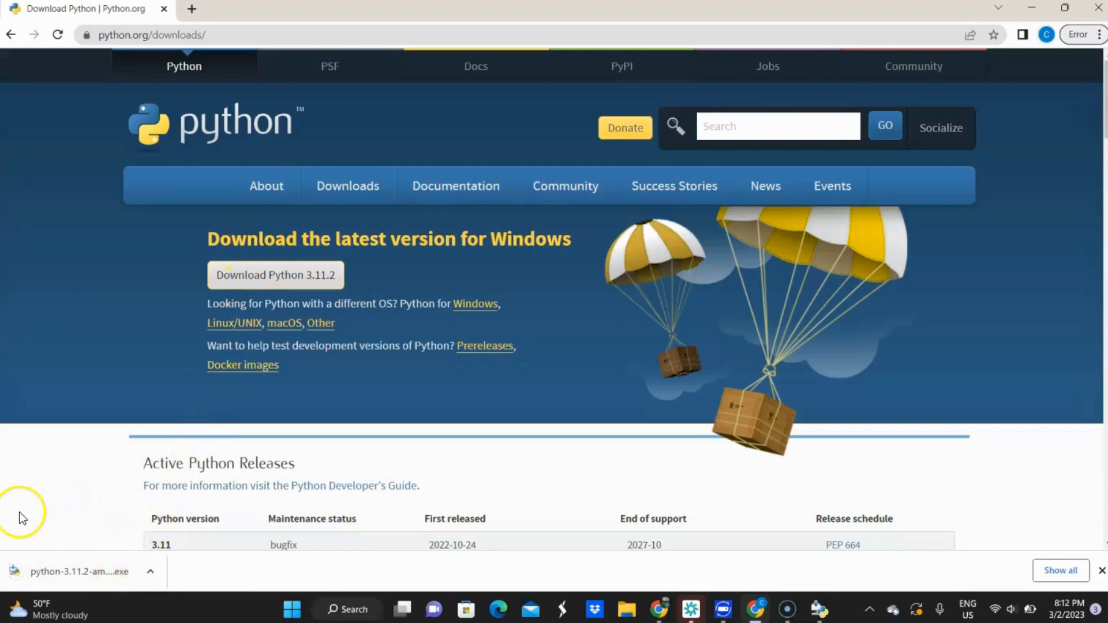
Run the downloaded Python 3.11.2 installer and bring its setup window to the front
left_click(108, 568)
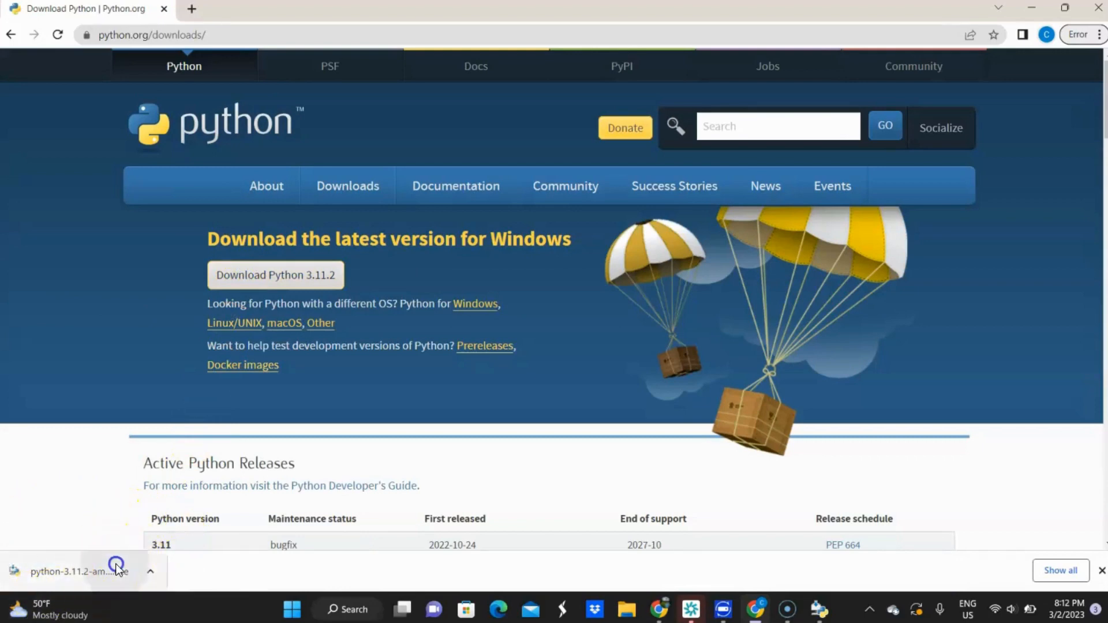
double_click(183, 436)
left_click_drag(182, 436, 401, 382)
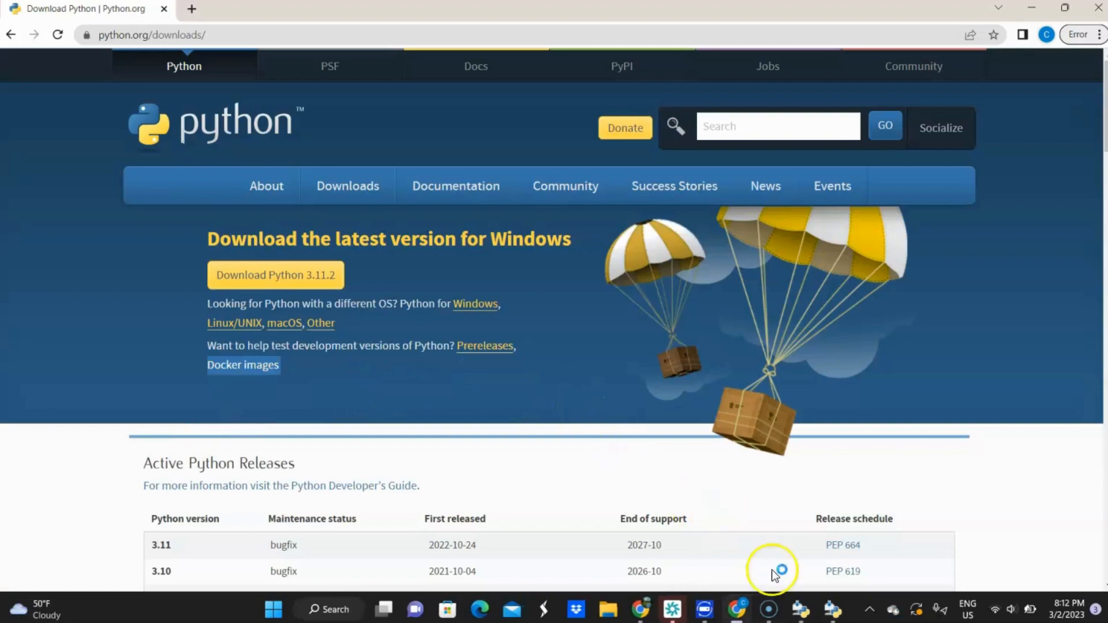
left_click(818, 600)
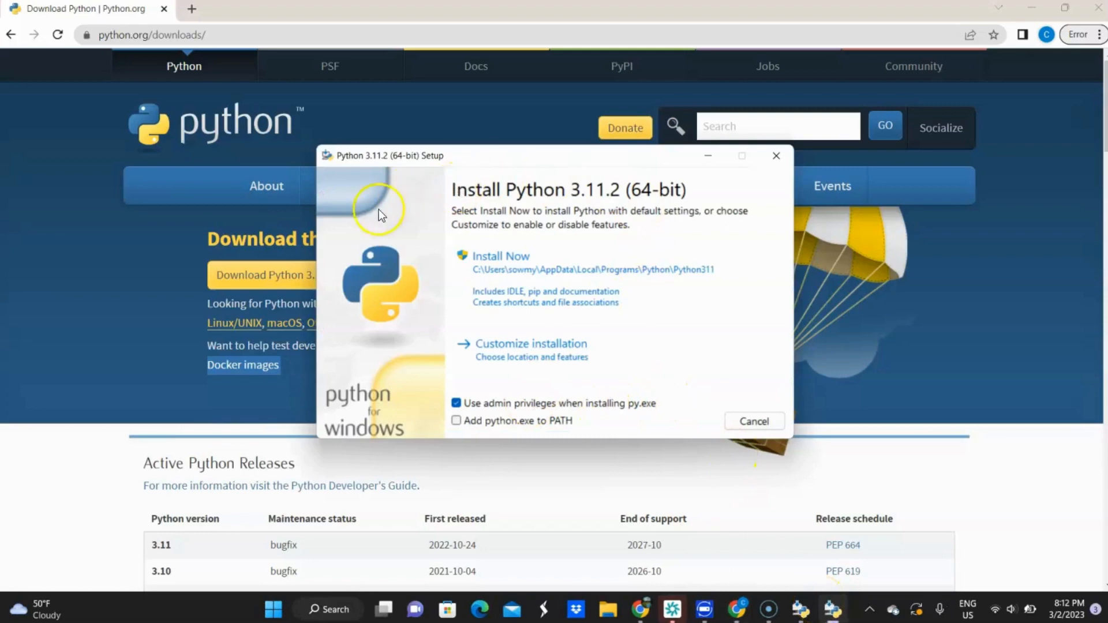
Enable adding python.exe to PATH, then customize the installation and accept all optional features
left_click(457, 422)
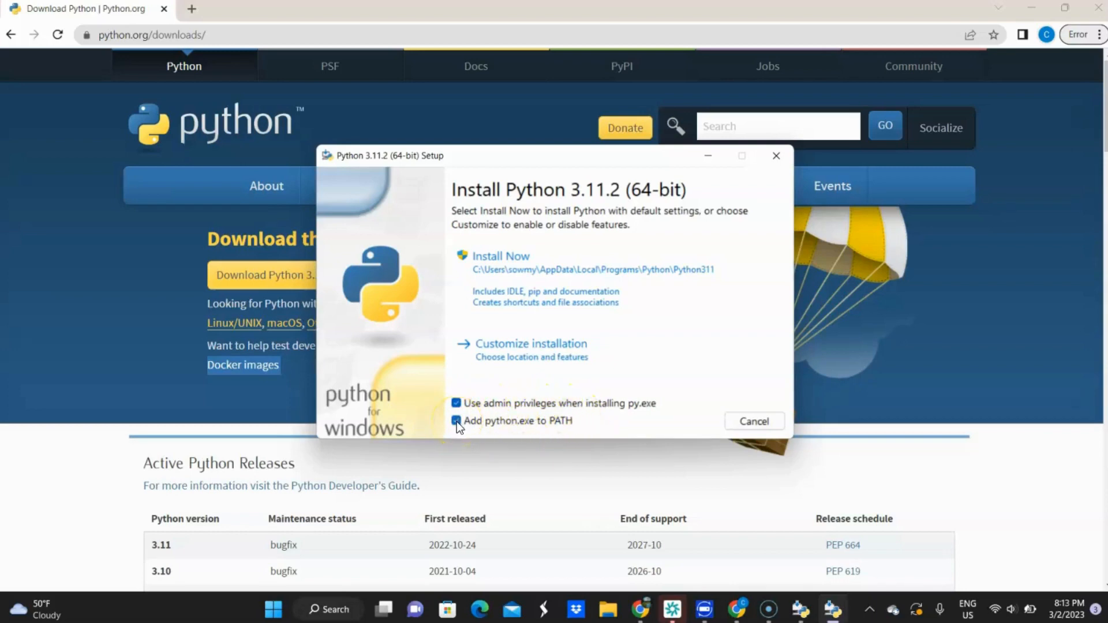
left_click(545, 349)
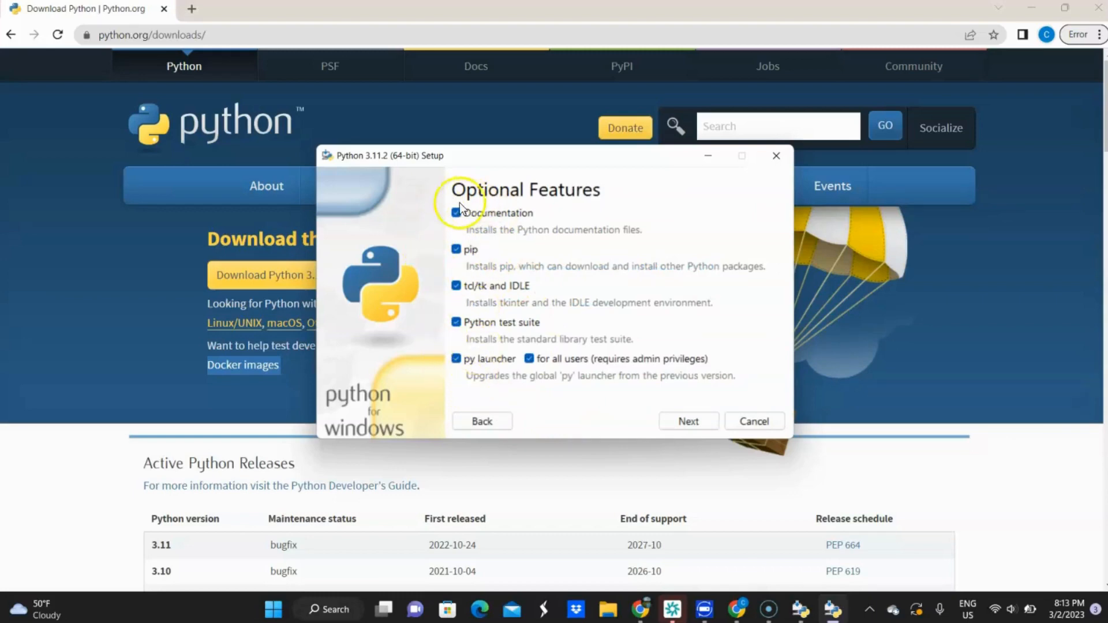
left_click(699, 422)
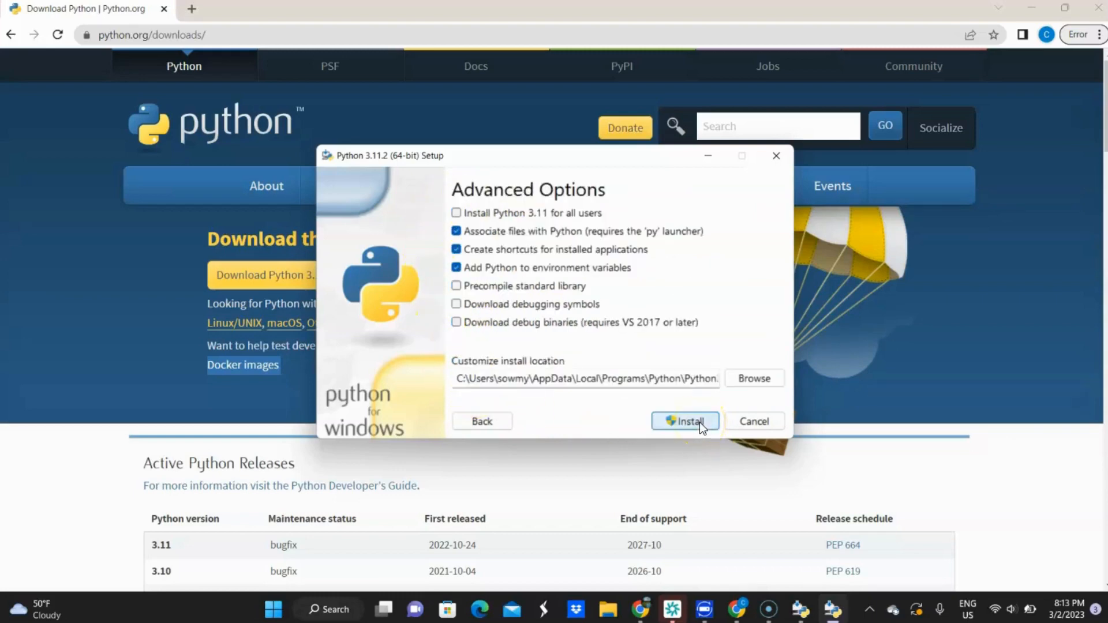
Install Python 3.11 for all users in C:\Program Files\Python311 and close the finished setup
left_click(462, 214)
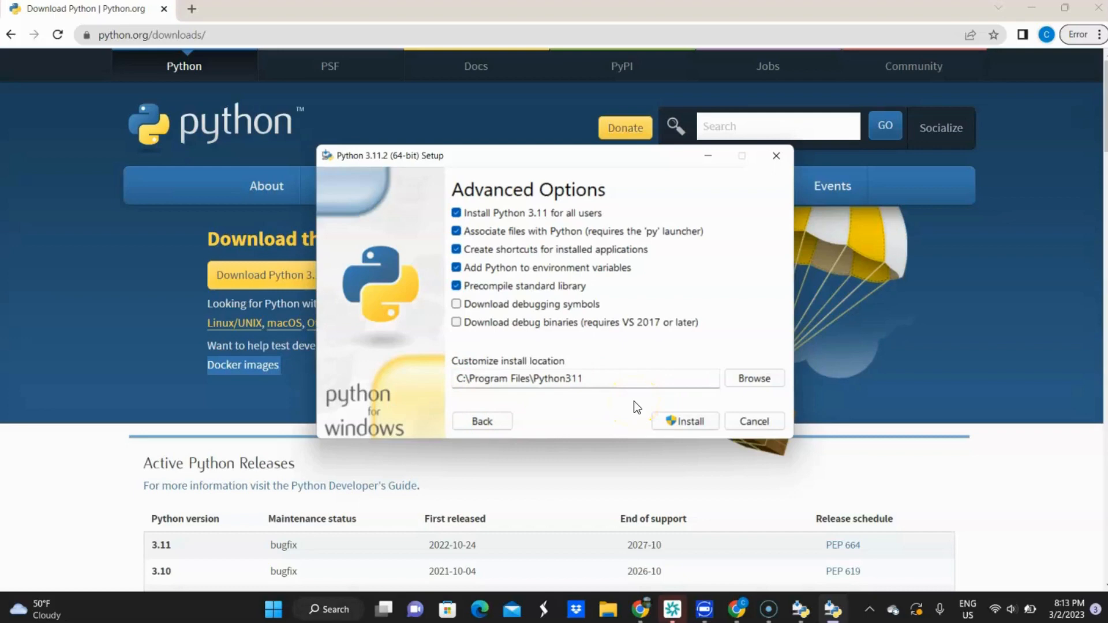
left_click(681, 416)
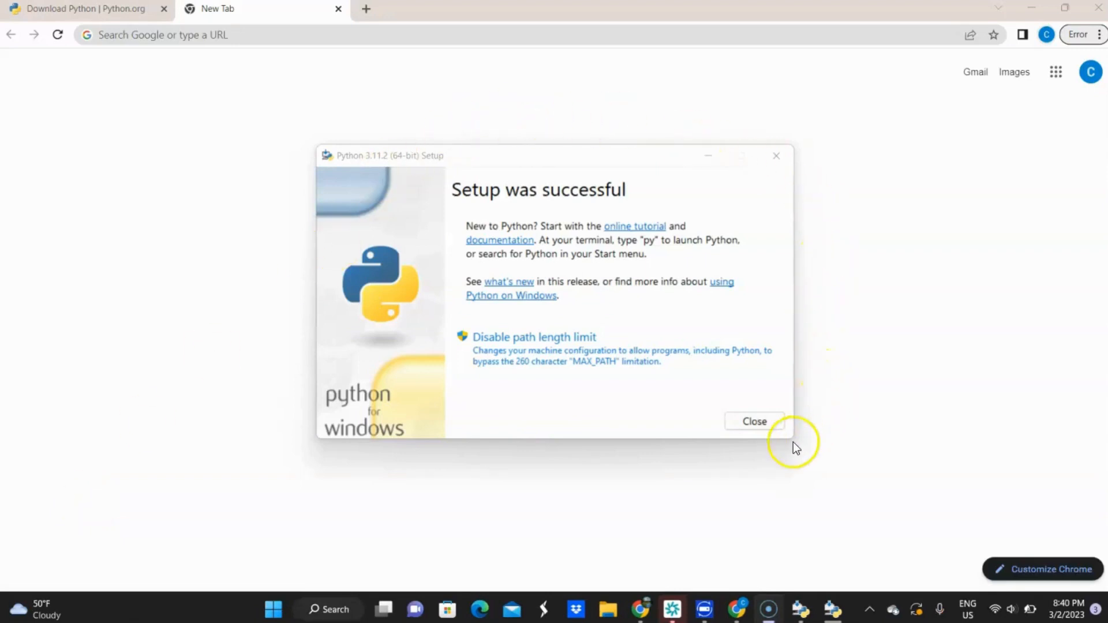
left_click(755, 421)
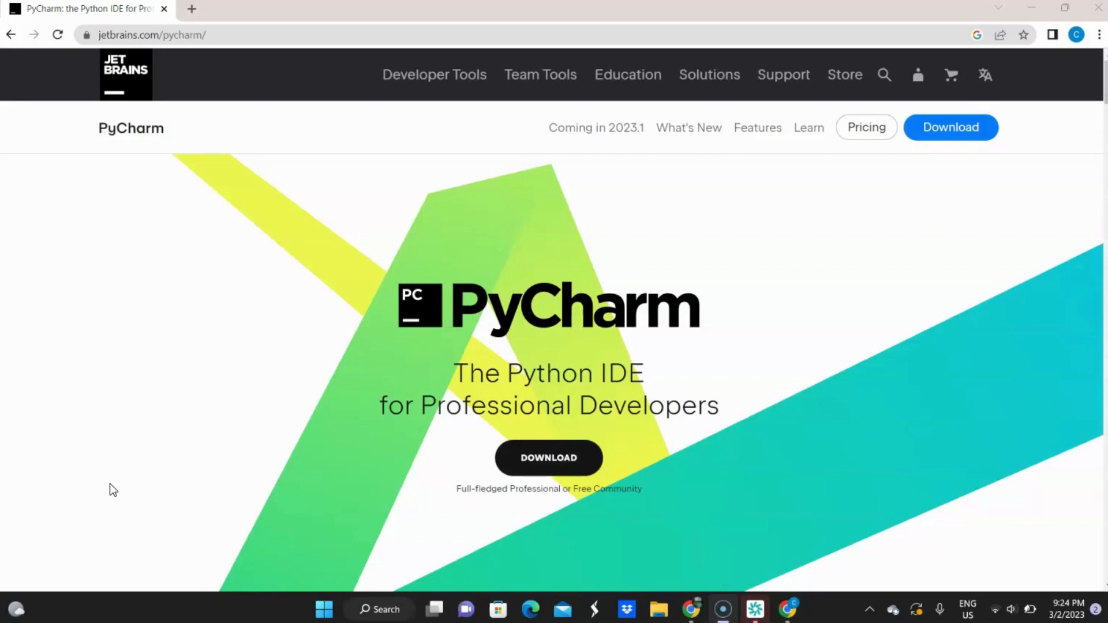
Download the free PyCharm Community edition for Windows from the JetBrains PyCharm page
left_click(110, 483)
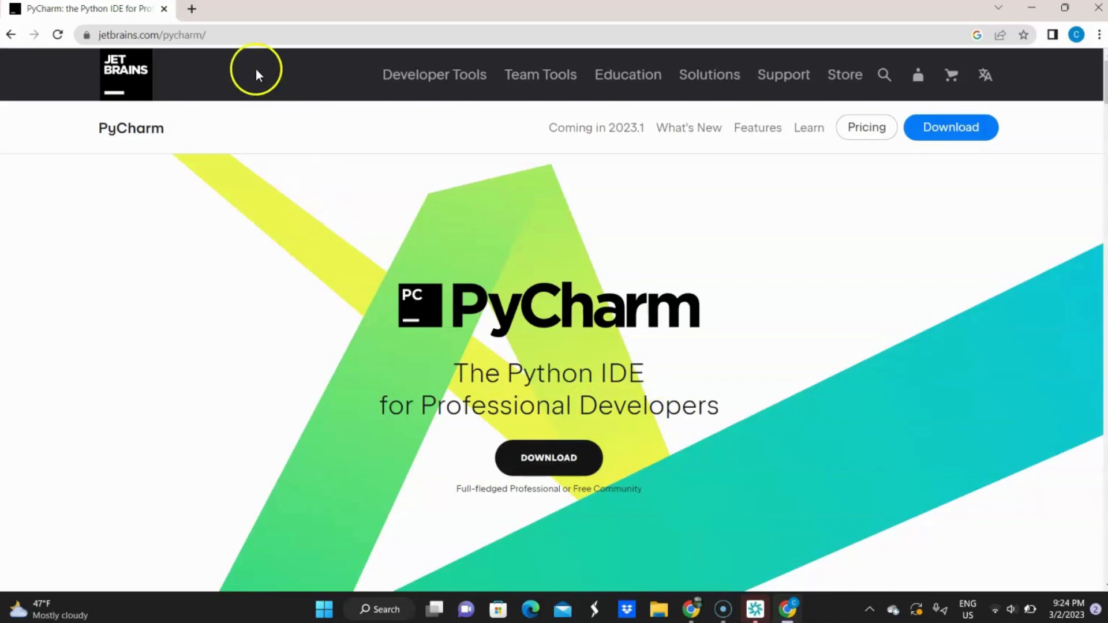
left_click(249, 37)
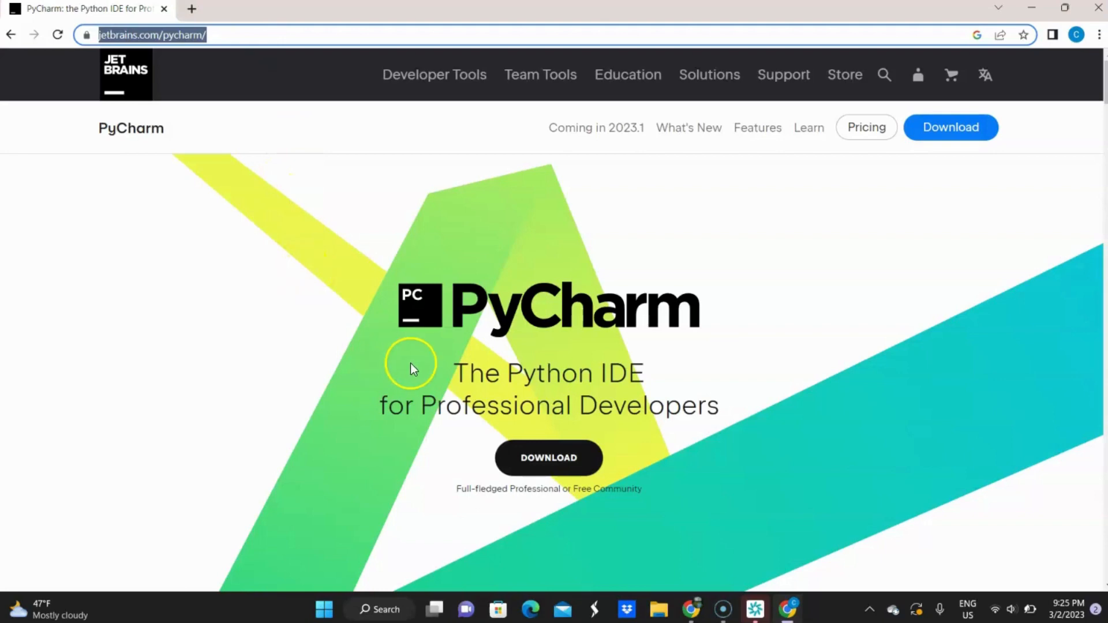
left_click(310, 282)
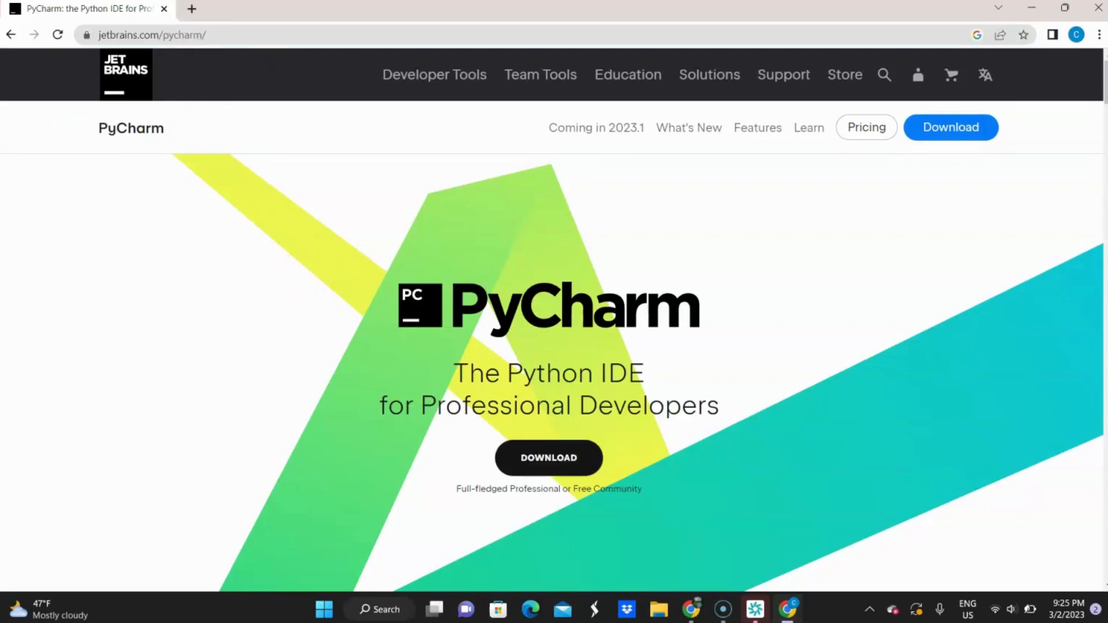
left_click(572, 460)
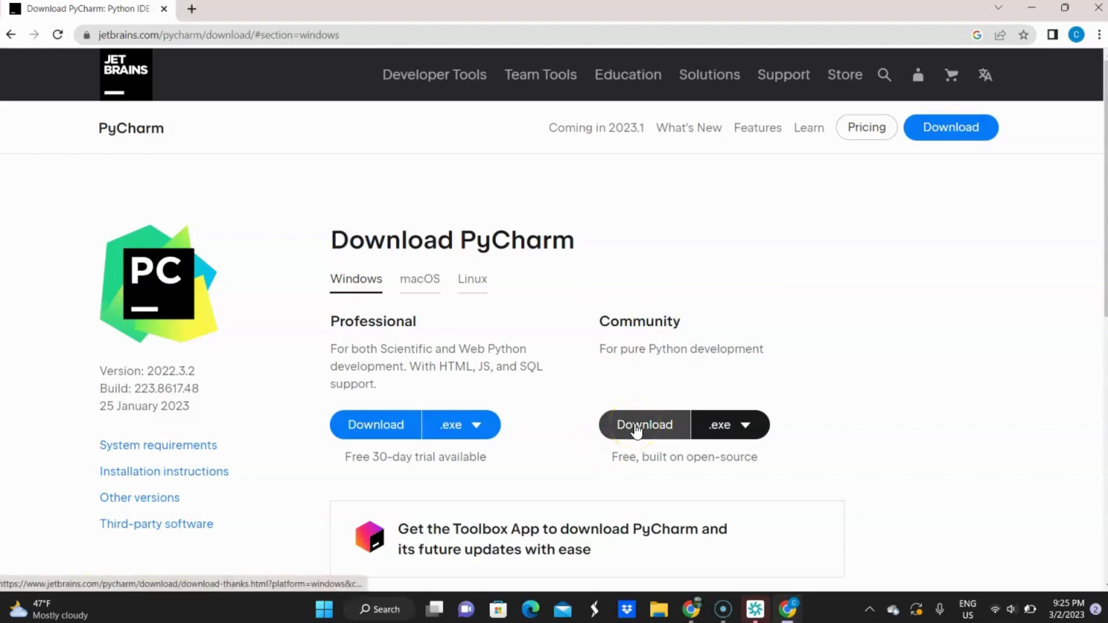
left_click(664, 423)
left_click(670, 425)
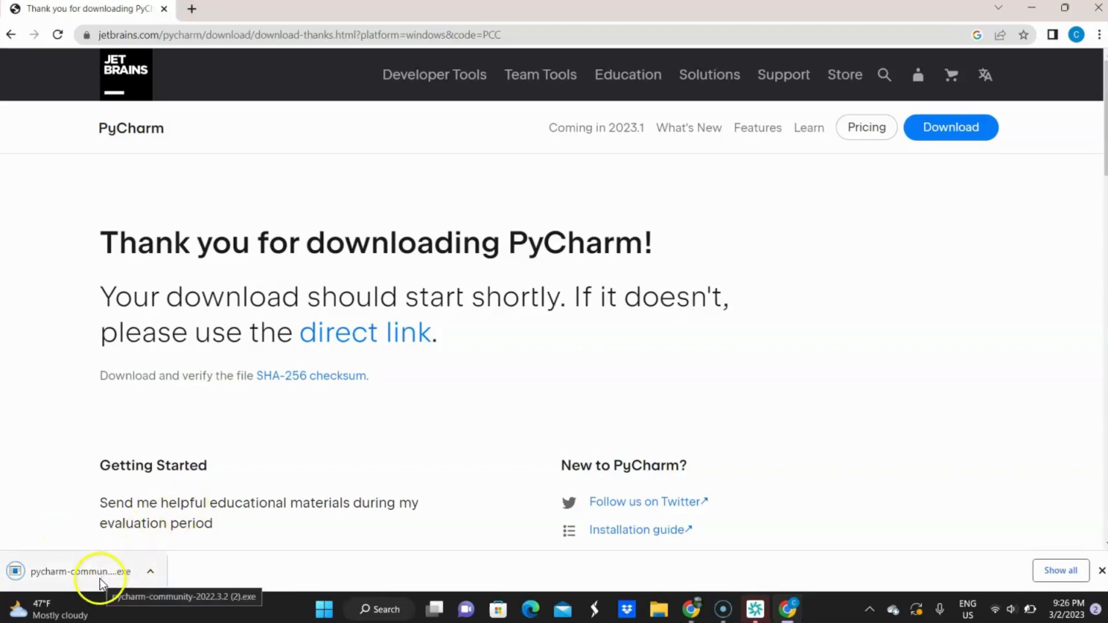
Run the downloaded PyCharm Community installer and accept the default destination folder
left_click(81, 571)
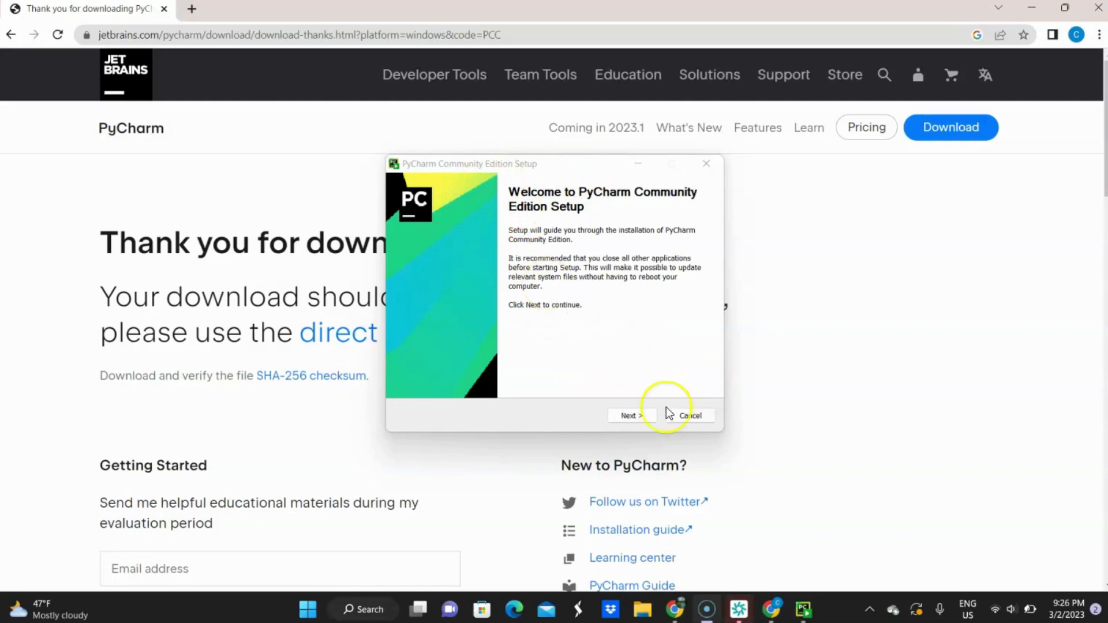
left_click(631, 416)
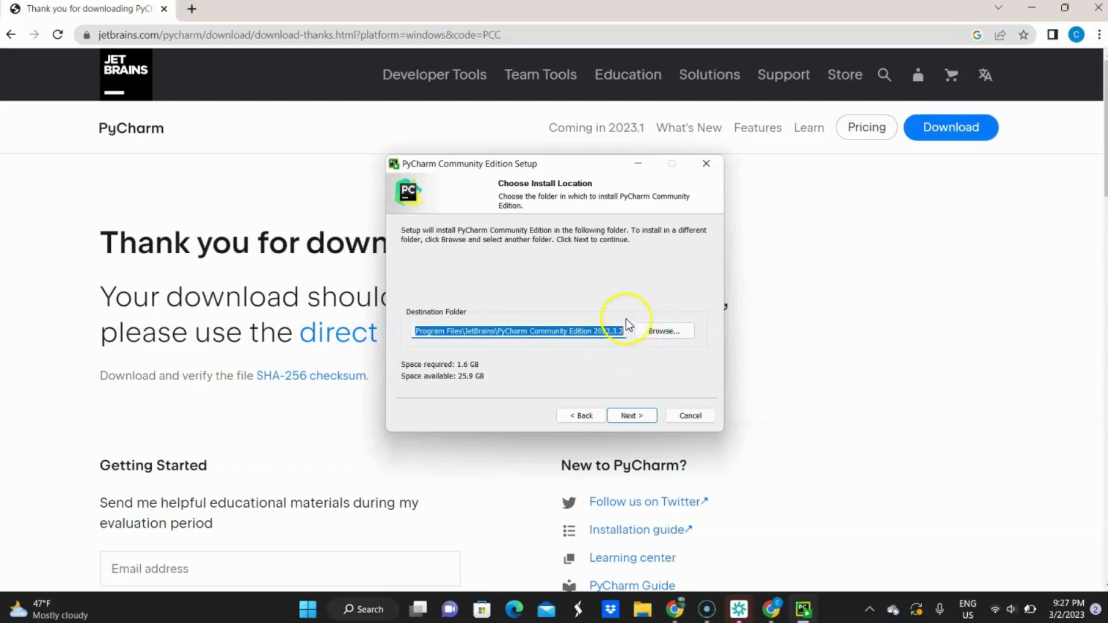
left_click(632, 362)
left_click(633, 416)
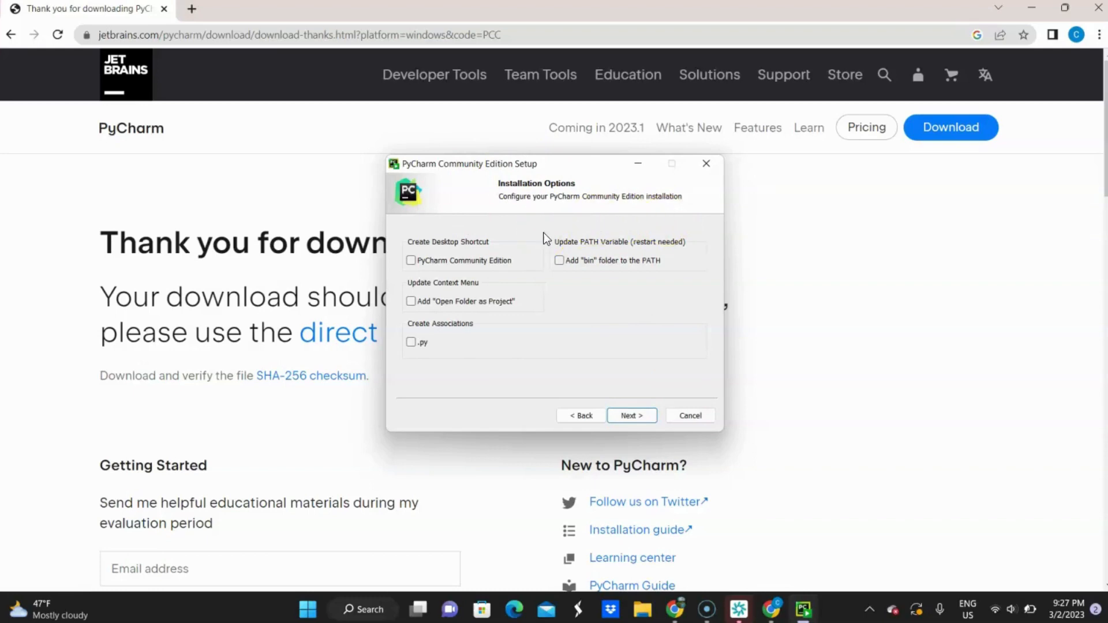
Enable the desktop shortcut, "Open Folder as Project", .py association and "bin" folder PATH options for PyCharm
left_click(411, 261)
left_click(410, 261)
left_click(411, 342)
left_click(558, 260)
Keep JetBrains as the Start Menu folder and install PyCharm Community Edition
left_click(629, 416)
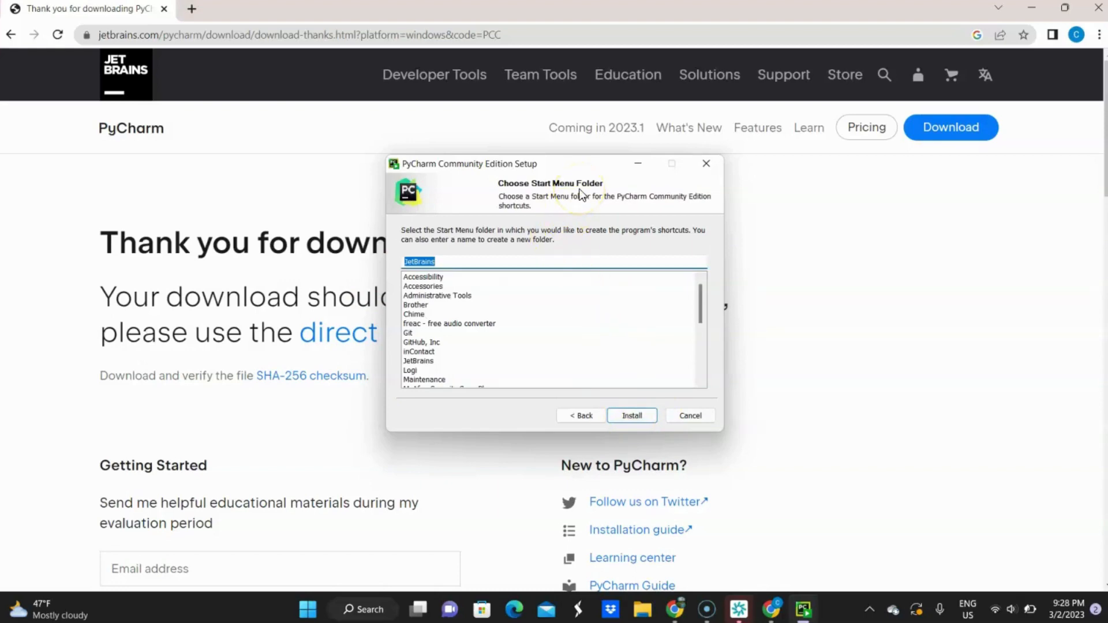
left_click(467, 261)
left_click(623, 420)
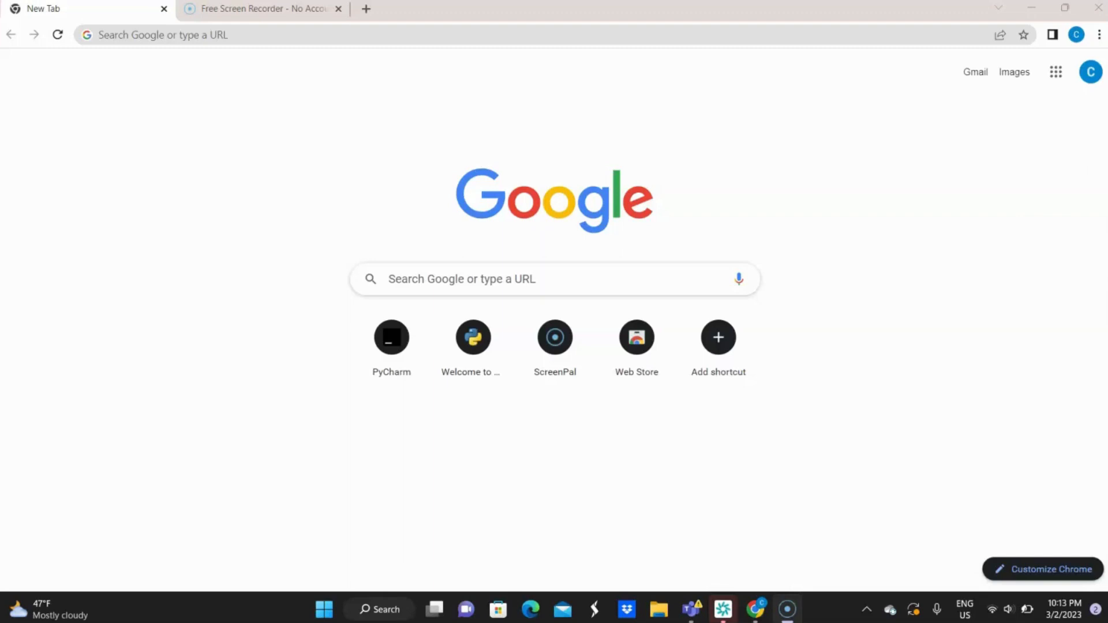
Search Windows for "pycharm" and launch PyCharm Community Edition 2022.3.2
left_click(383, 603)
type("pychar")
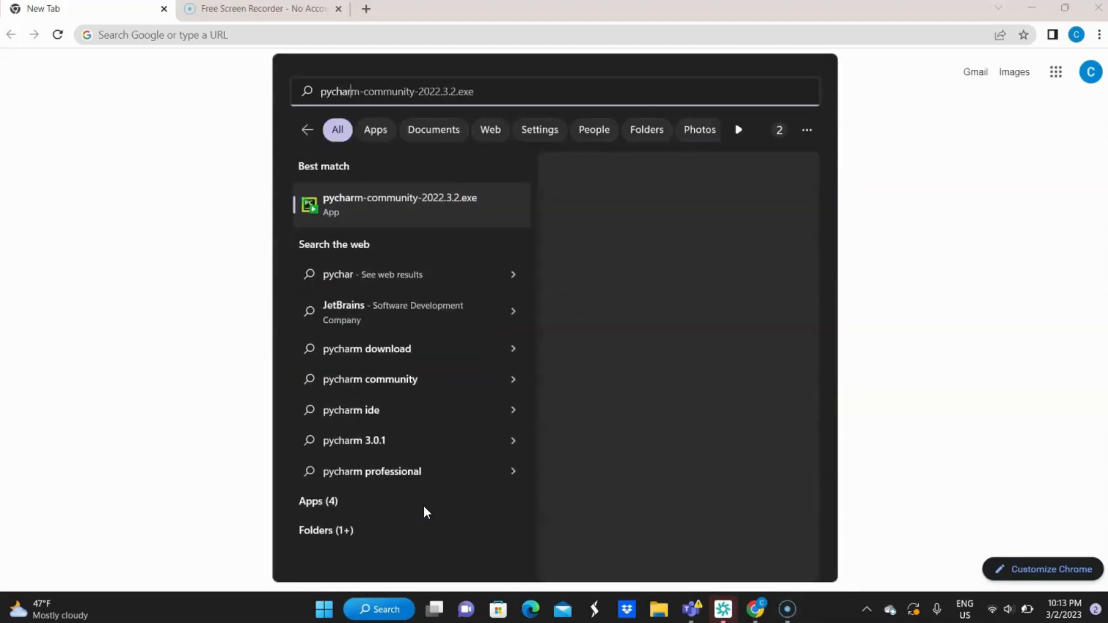
type("m")
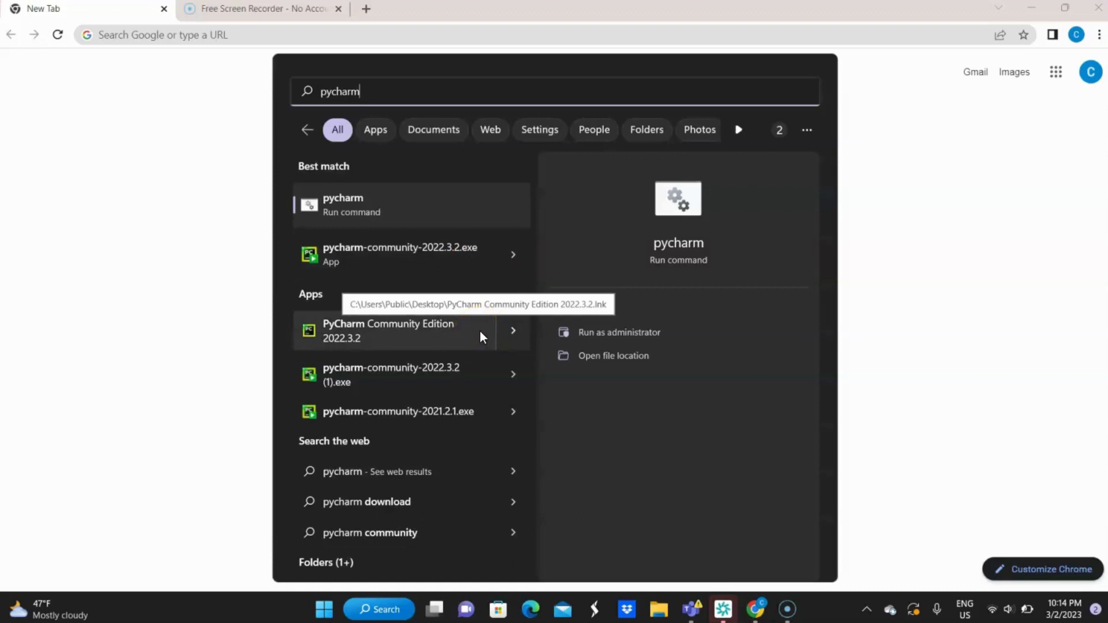
left_click_drag(480, 330, 296, 343)
left_click_drag(424, 343, 373, 321)
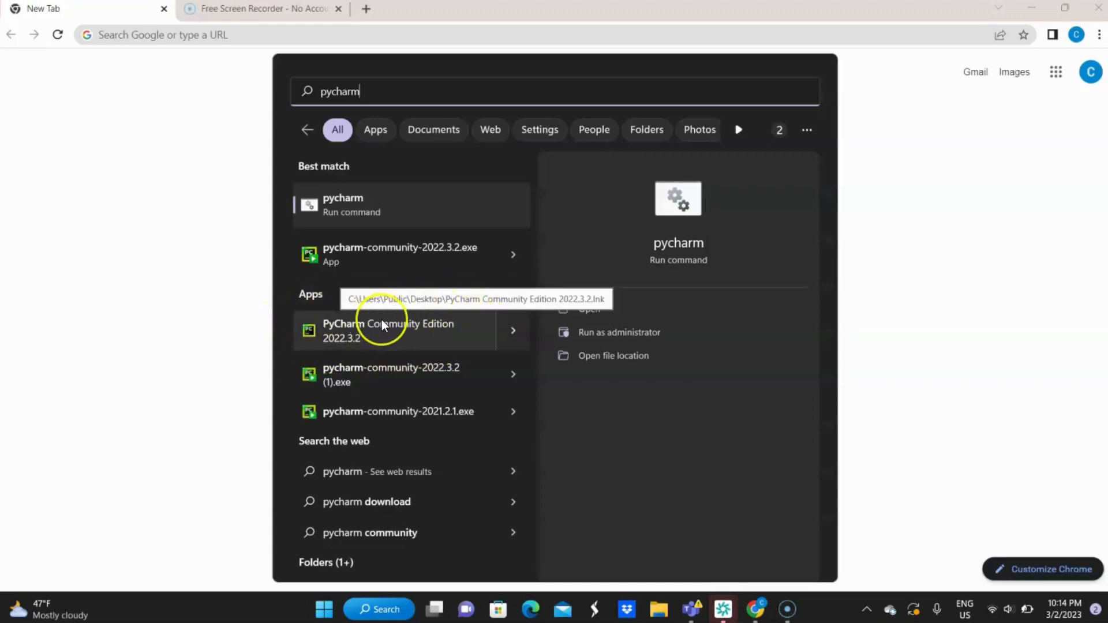
left_click(404, 328)
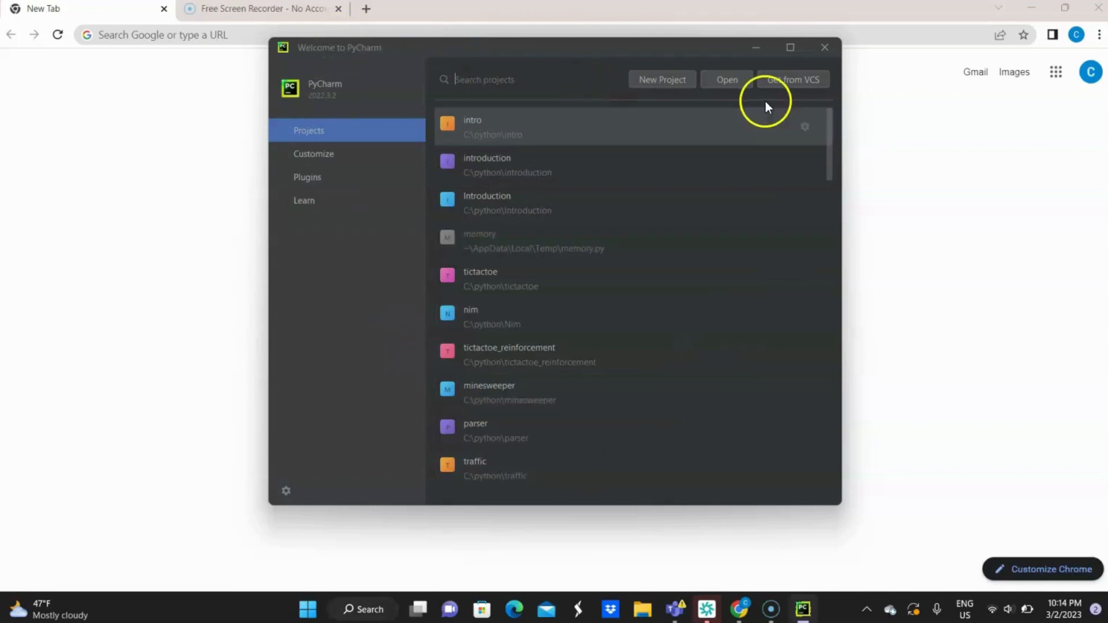
Start a new PyCharm project and set its location to C:\python\PythonWorkspace
left_click(661, 81)
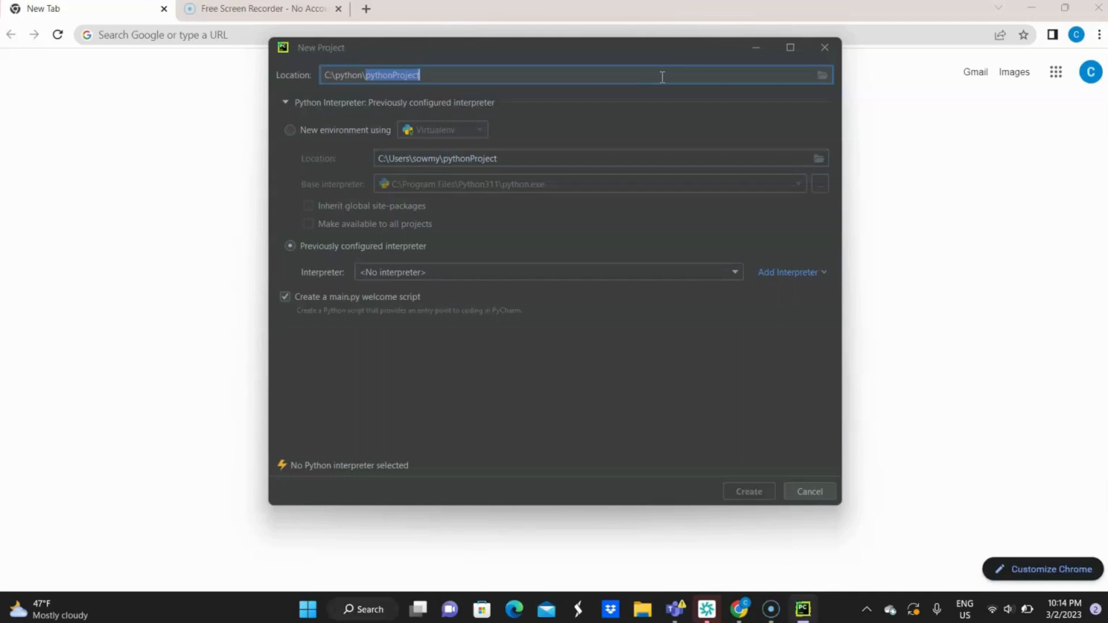
type("P")
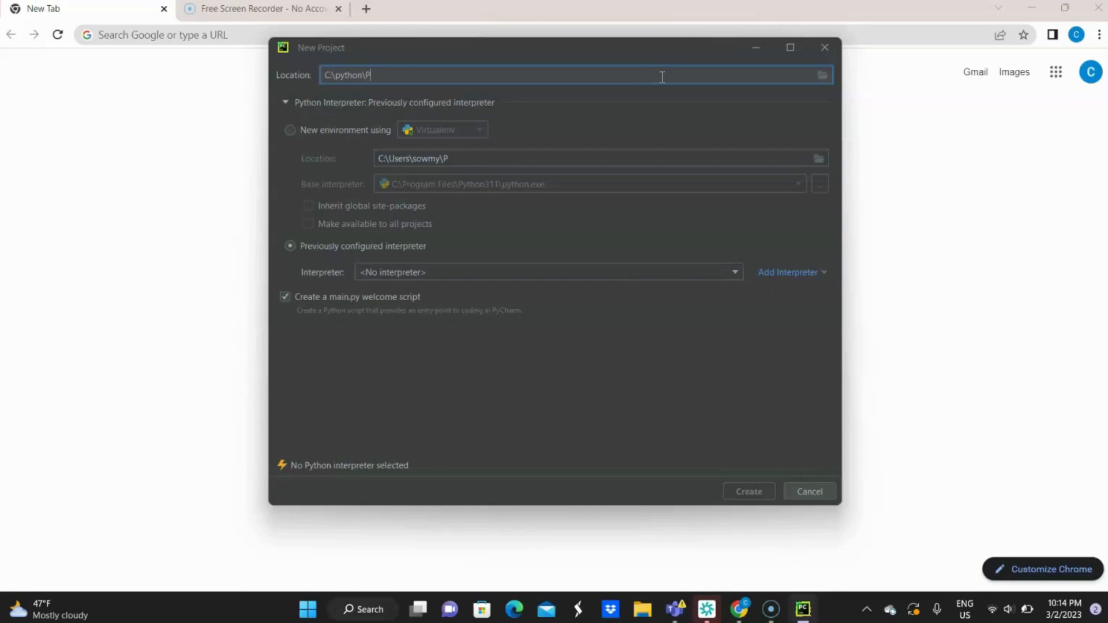
type("ythonWorkspace")
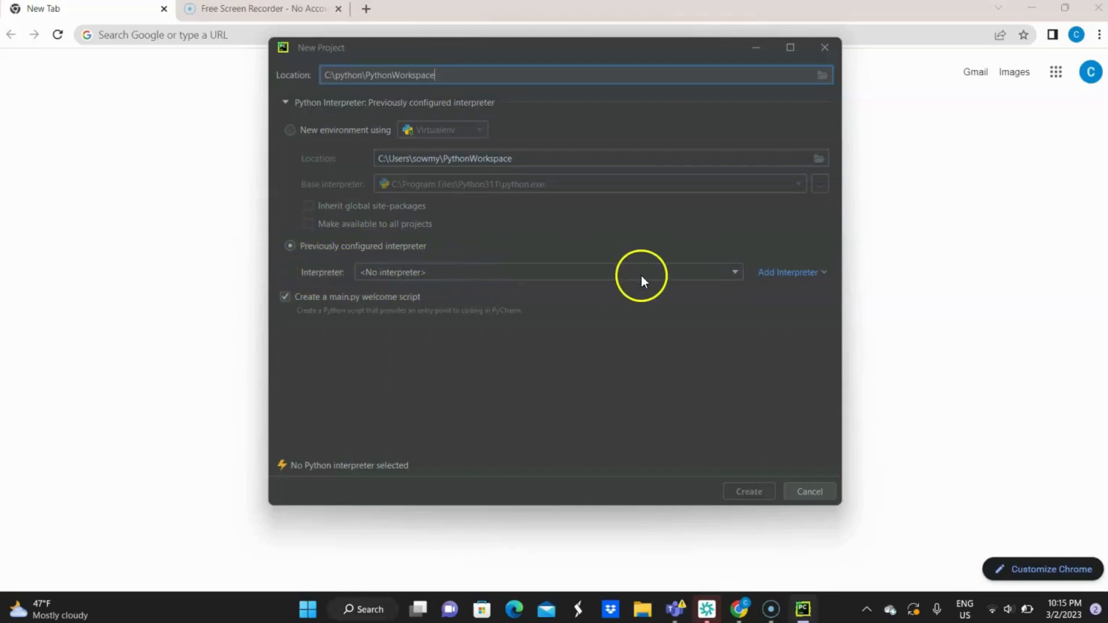
Begin adding a local interpreter to the new project and choose the System Interpreter type
left_click(736, 272)
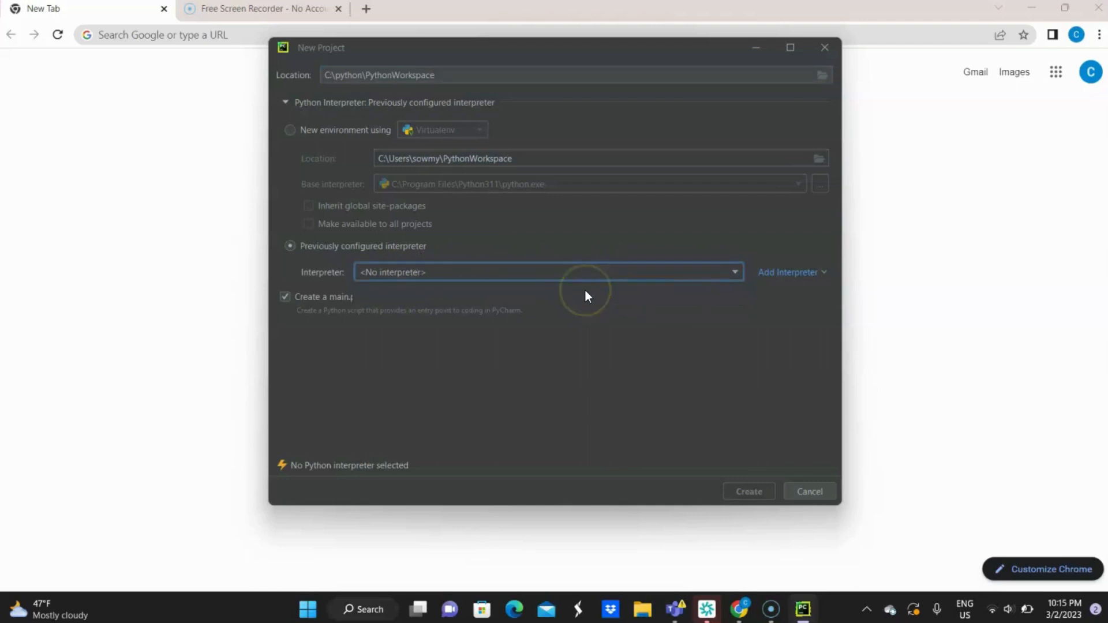
left_click(586, 343)
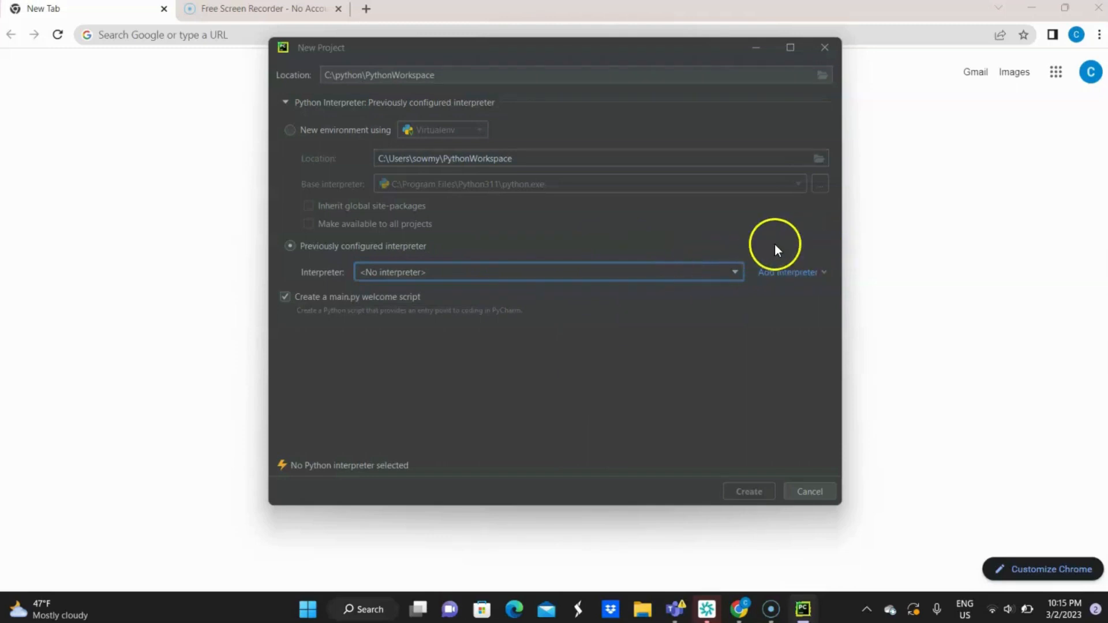
left_click(808, 275)
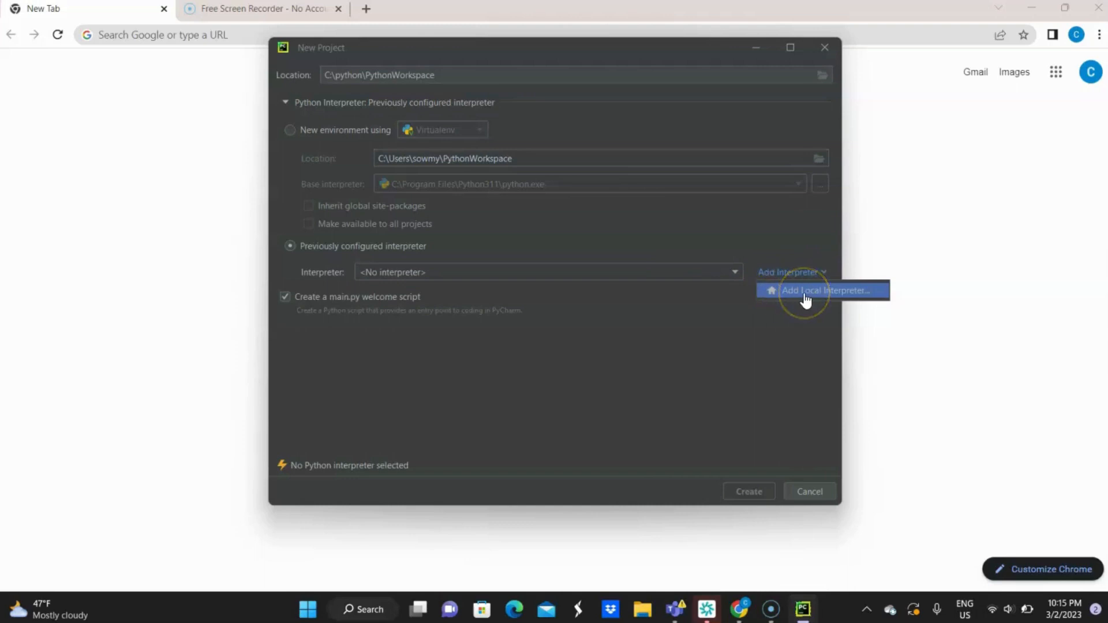
left_click(802, 296)
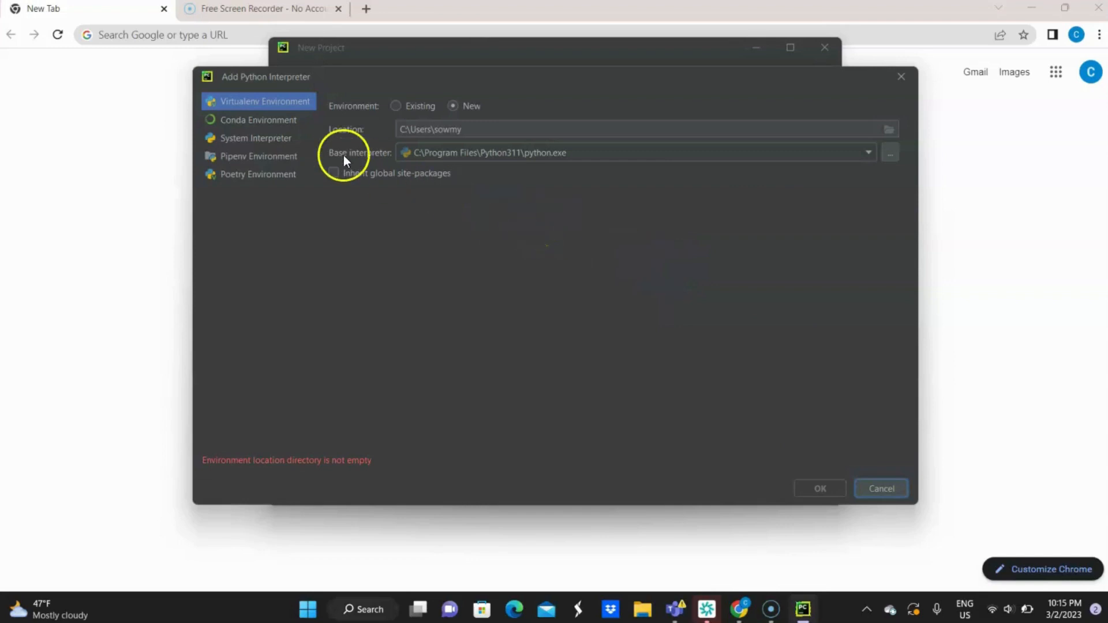
left_click(269, 138)
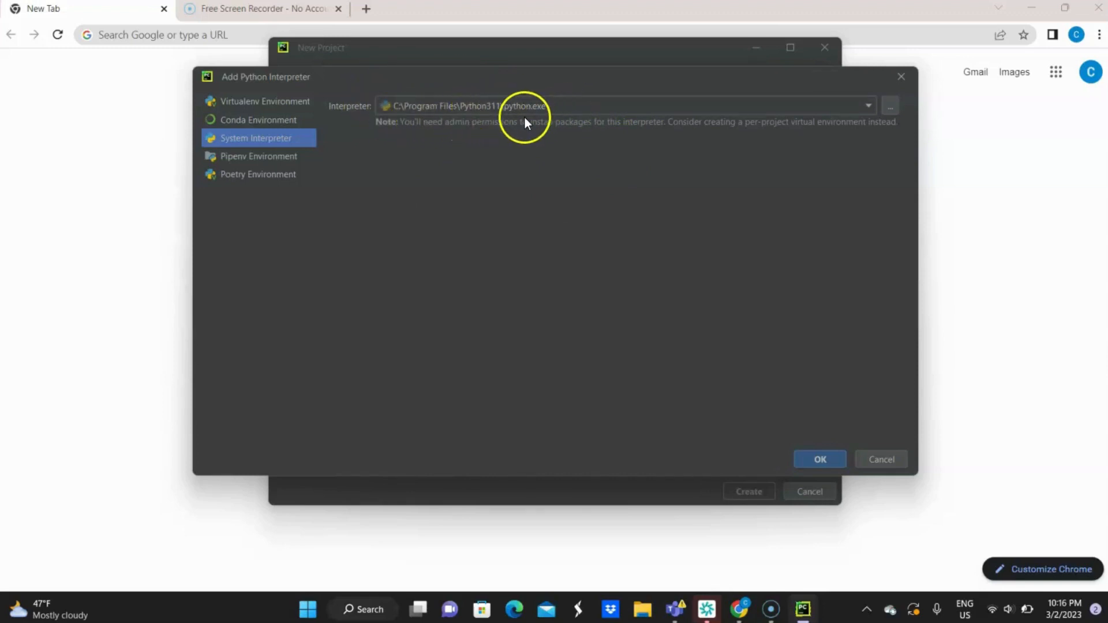
Confirm C:\Program Files\Python311\python.exe as the system interpreter and create the PythonWorkspace project with its main.py welcome script
left_click(868, 107)
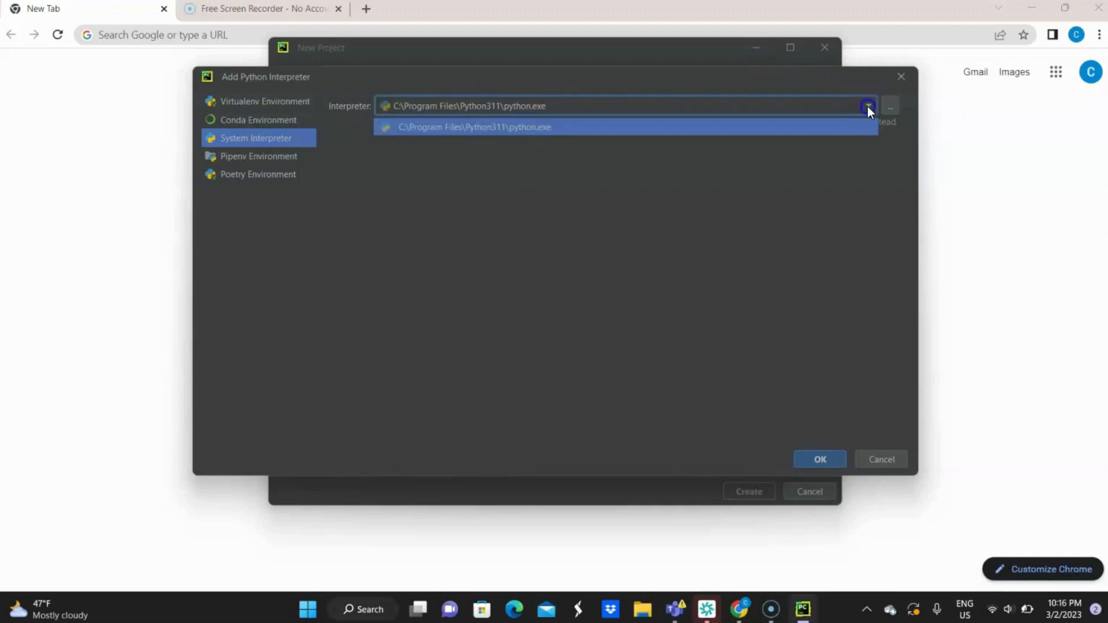
left_click(867, 106)
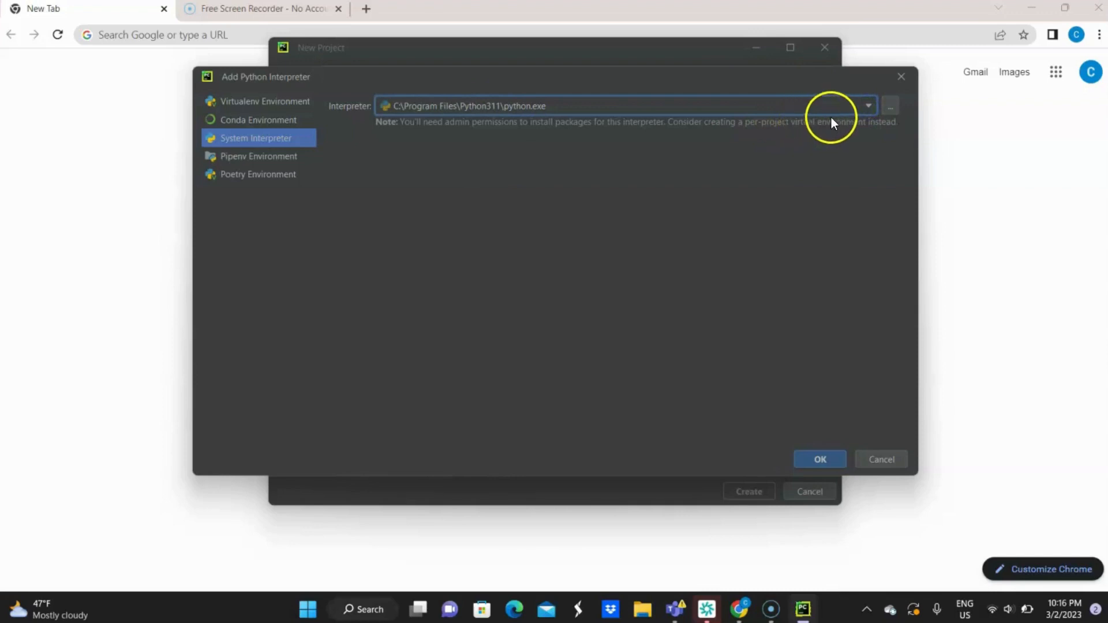
left_click(867, 106)
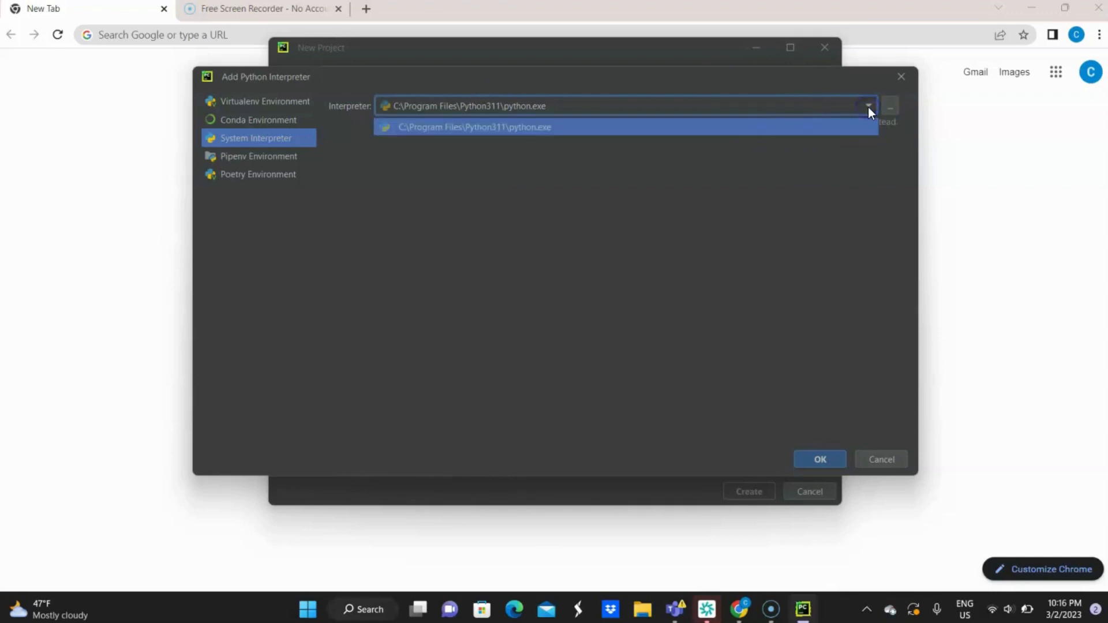
left_click(715, 190)
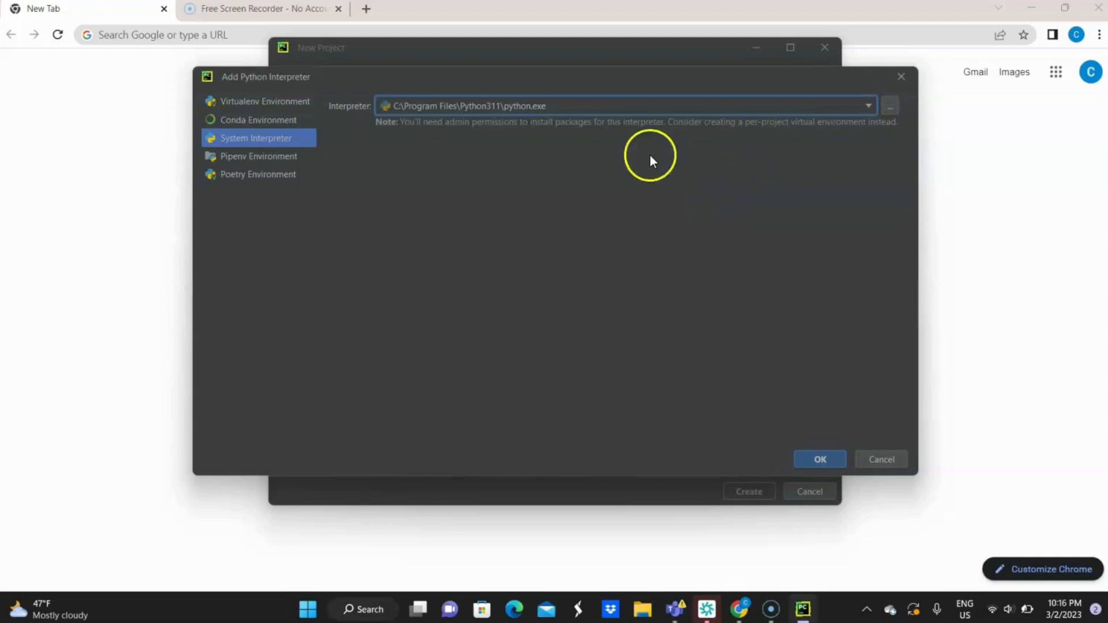
left_click(807, 456)
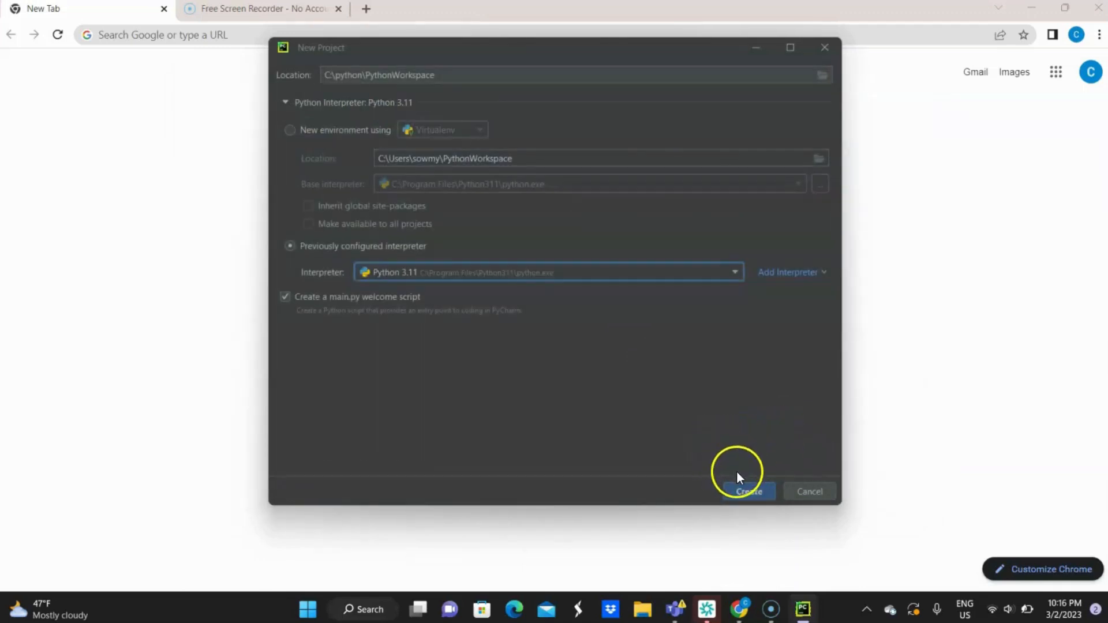
left_click(742, 492)
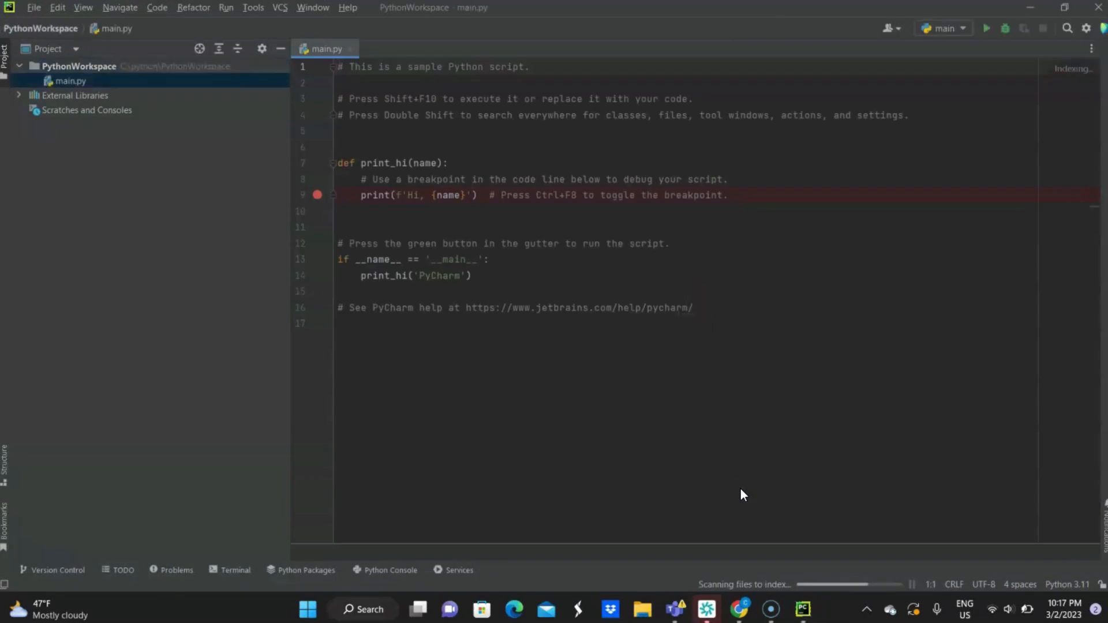
left_click(738, 411)
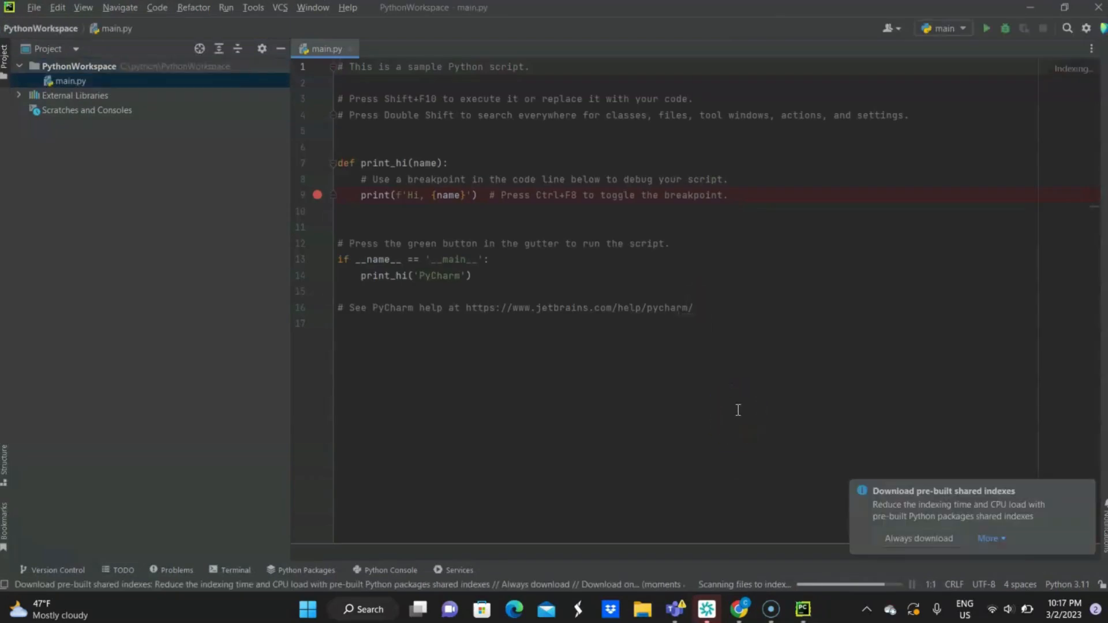
left_click(738, 343)
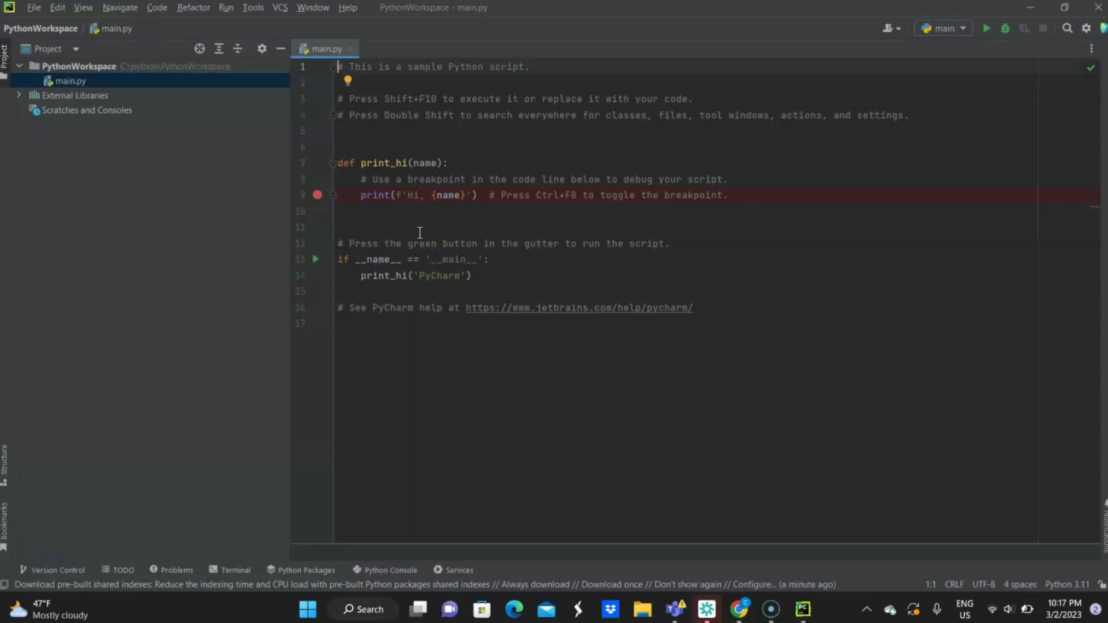
Run the sample script with the main configuration and select the greeting line in its output
left_click(227, 8)
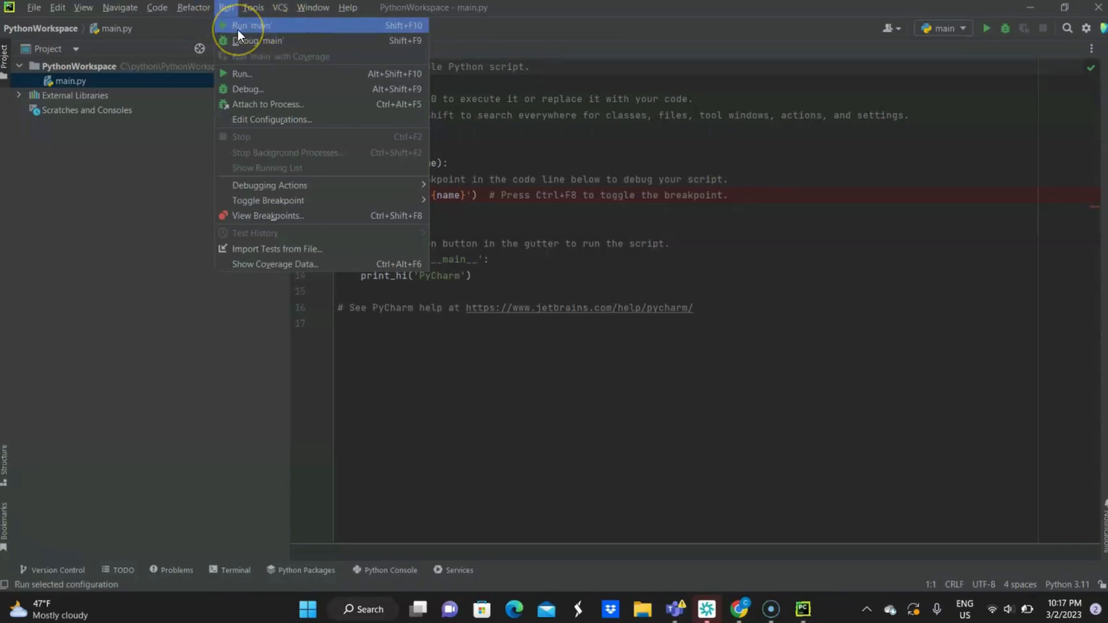
left_click(264, 26)
left_click(236, 25)
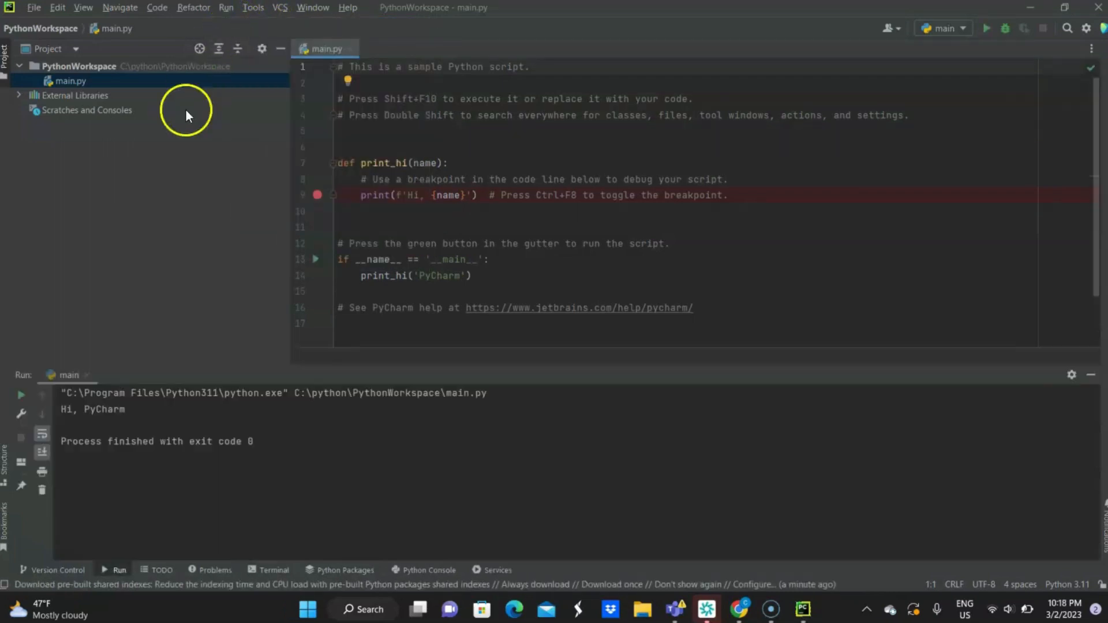
triple_click(125, 410)
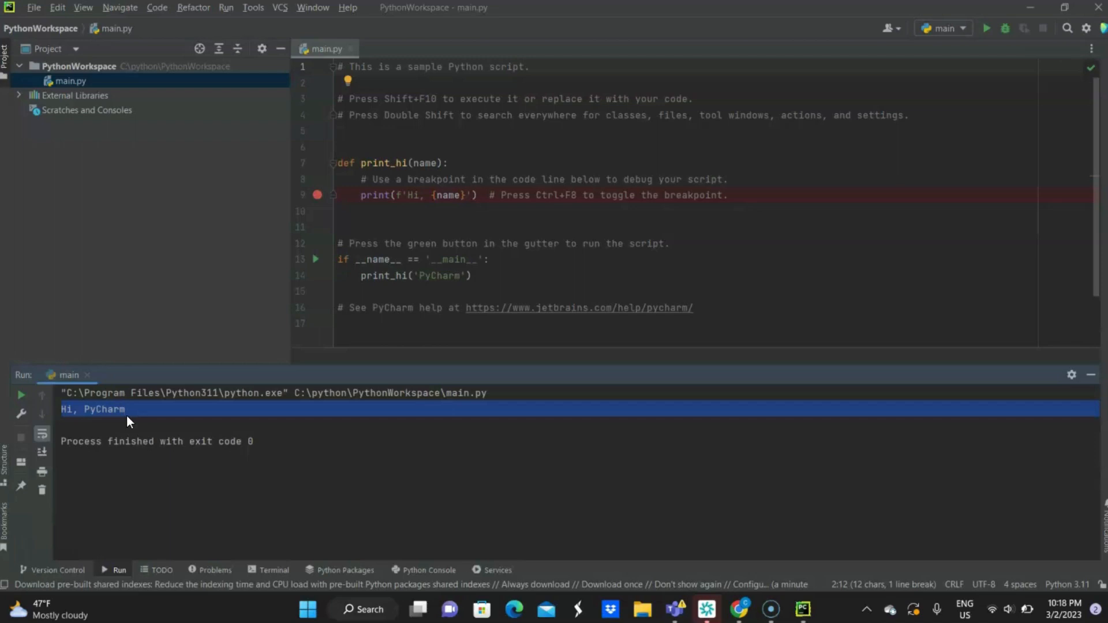
Return to the main.py code at line 10 and run the main configuration a second time
left_click(427, 212)
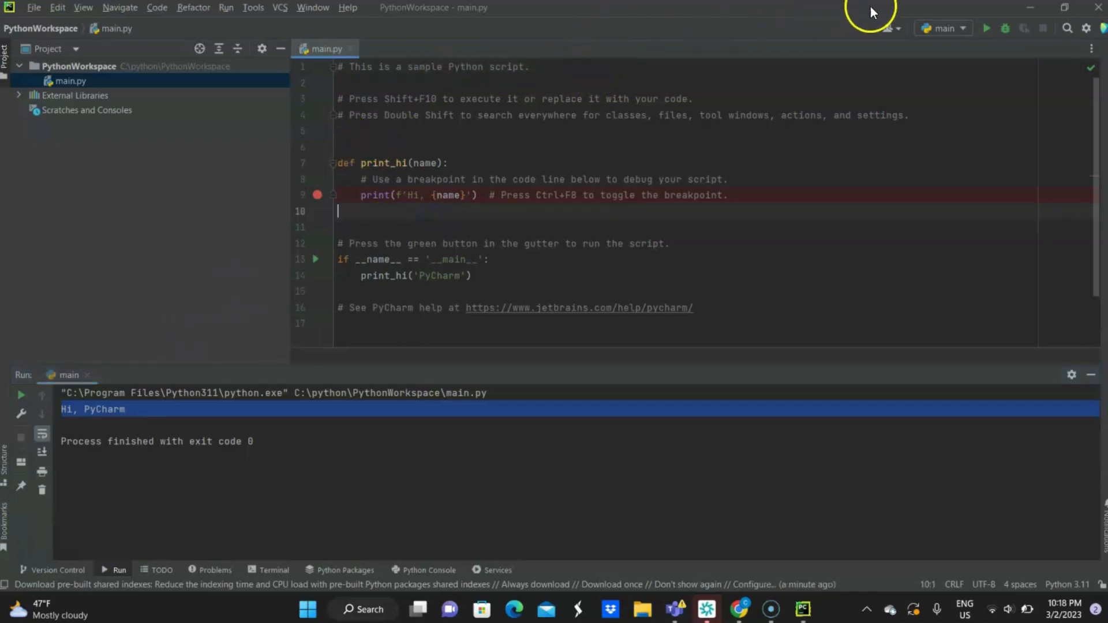
left_click(987, 28)
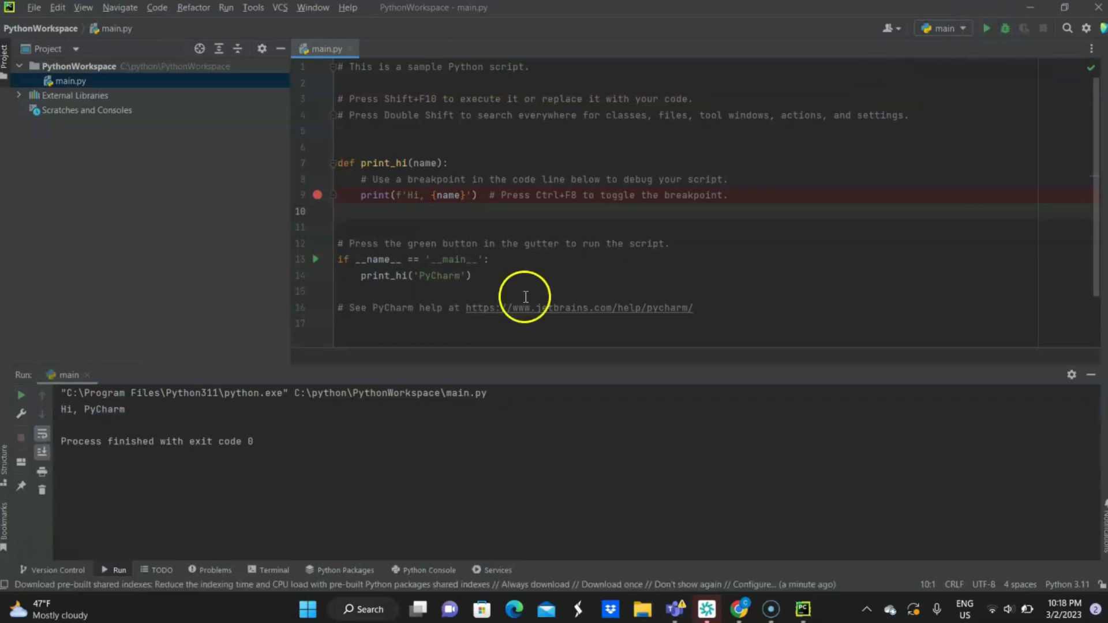